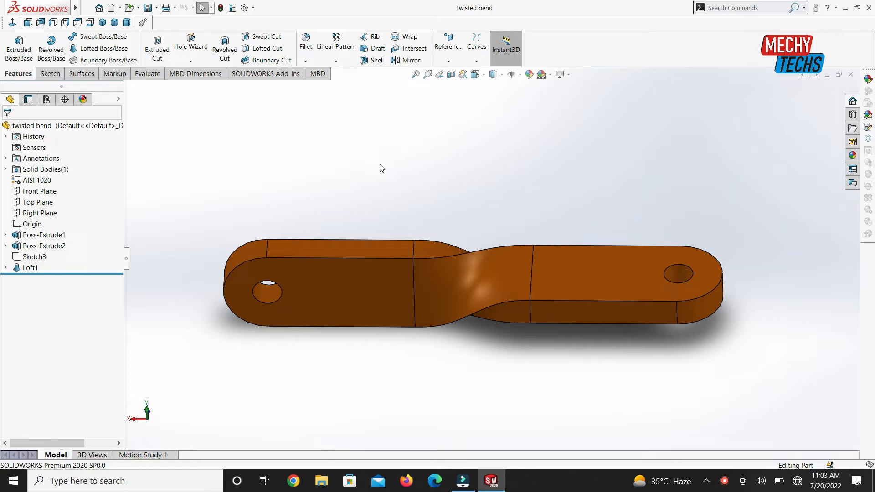
Create a new part document.
click(88, 8)
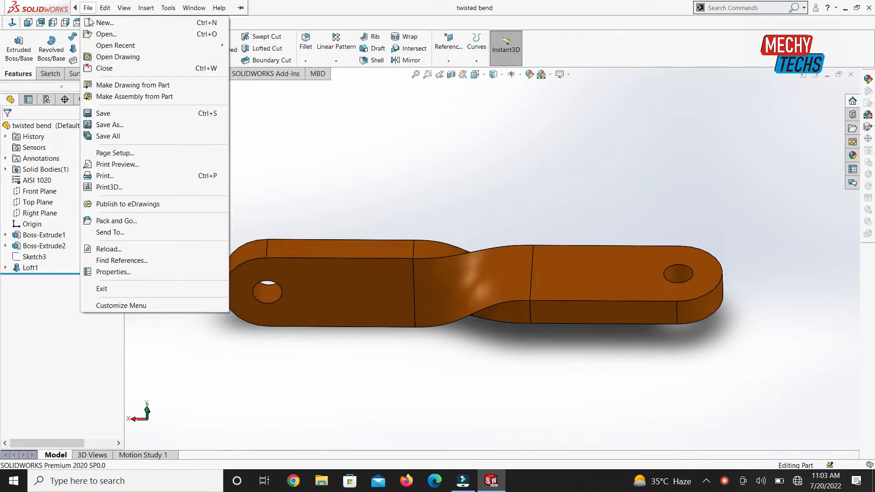
click(102, 25)
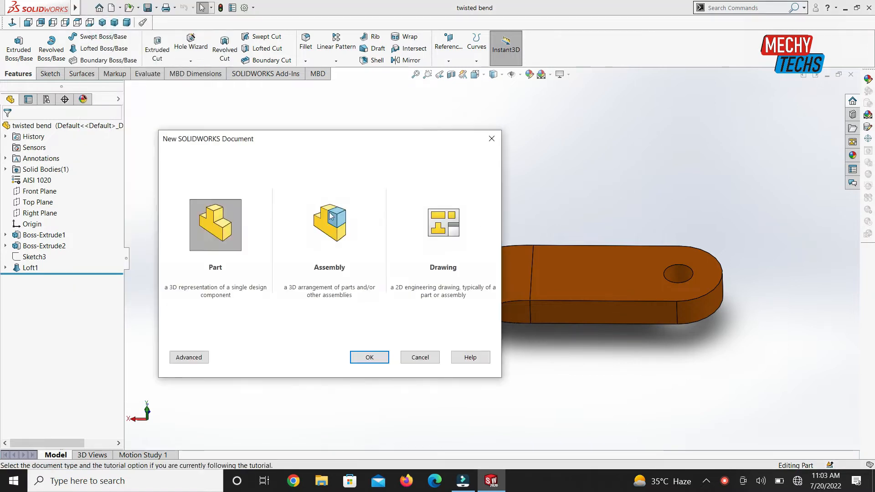
double_click(221, 227)
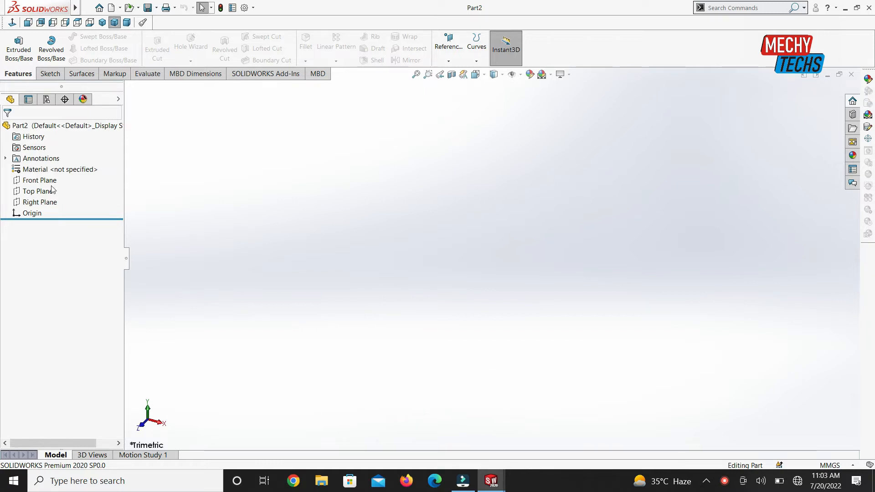
Sketch a center rectangle about 68 mm wide and 38 mm high on the Right Plane, level with the origin on its +Z side.
click(35, 203)
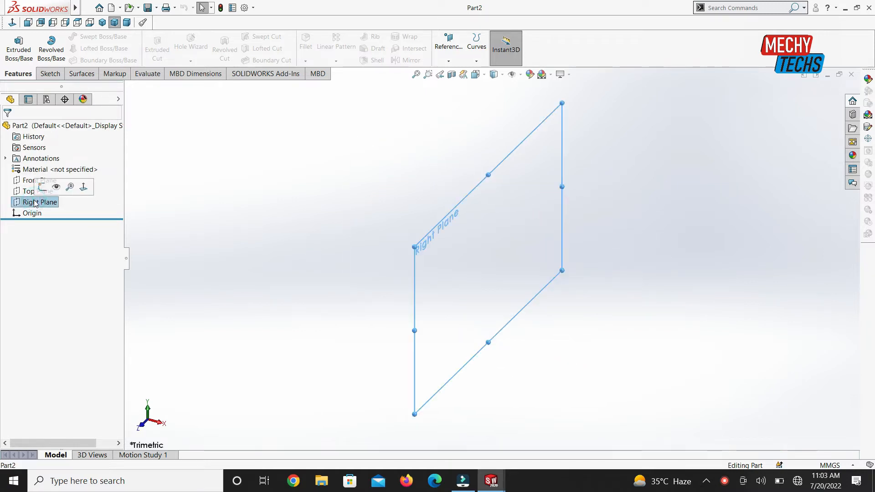
click(40, 186)
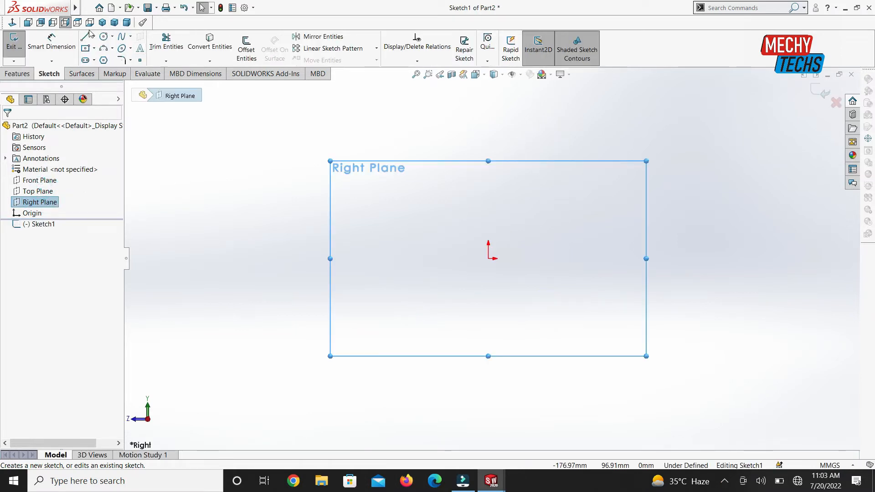
click(87, 49)
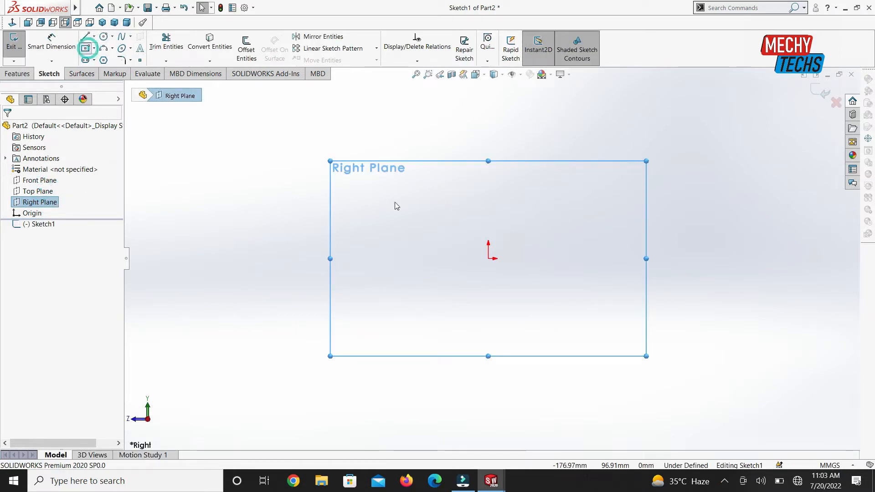
click(379, 259)
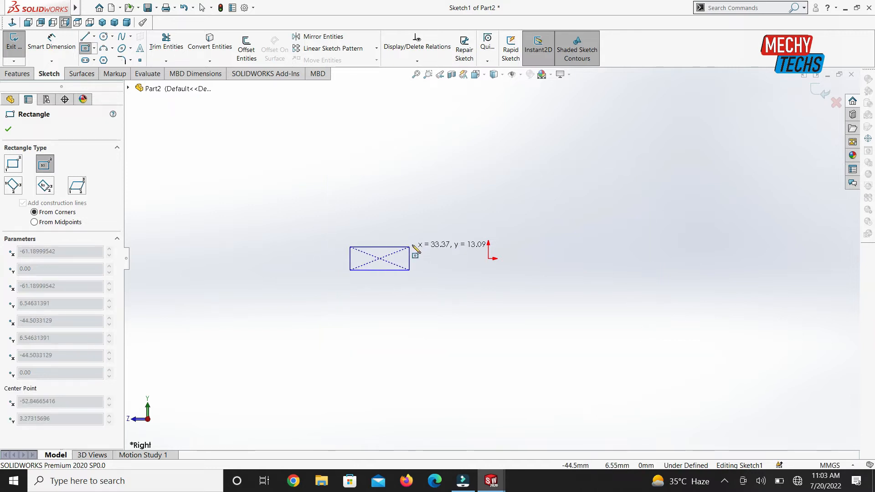
click(441, 225)
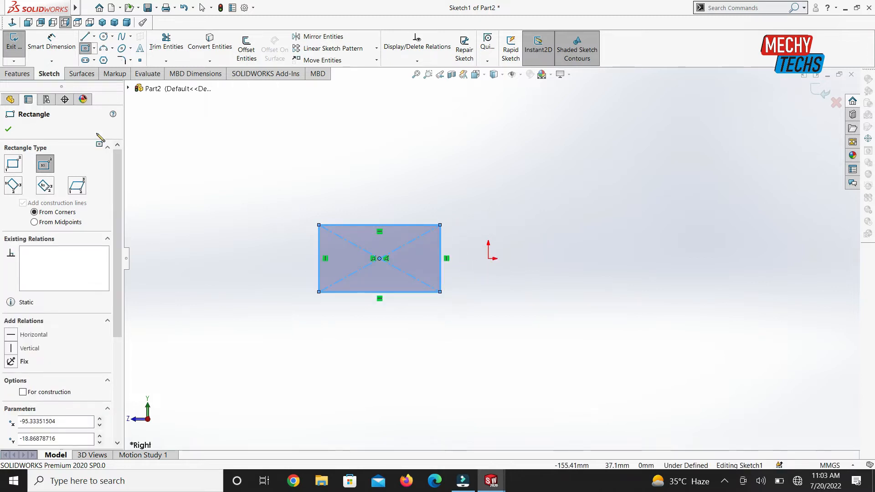
Dimension the rectangle to 50 mm wide and 20 mm high.
click(51, 42)
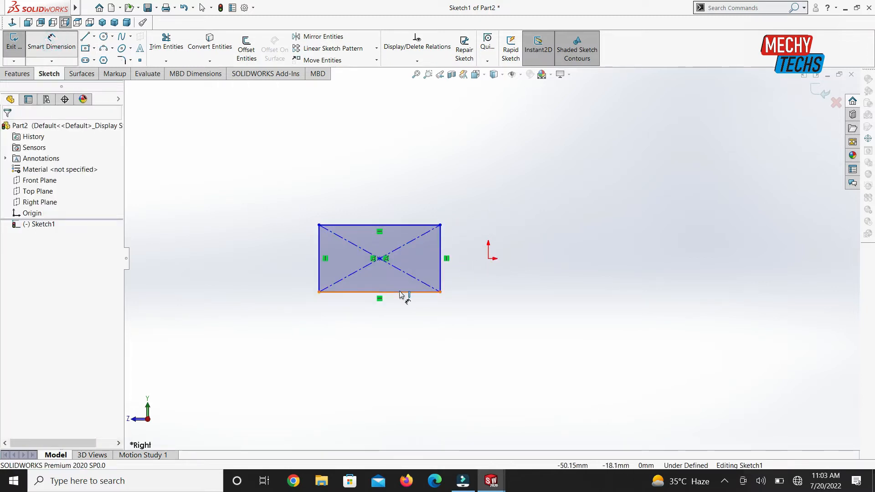
click(398, 294)
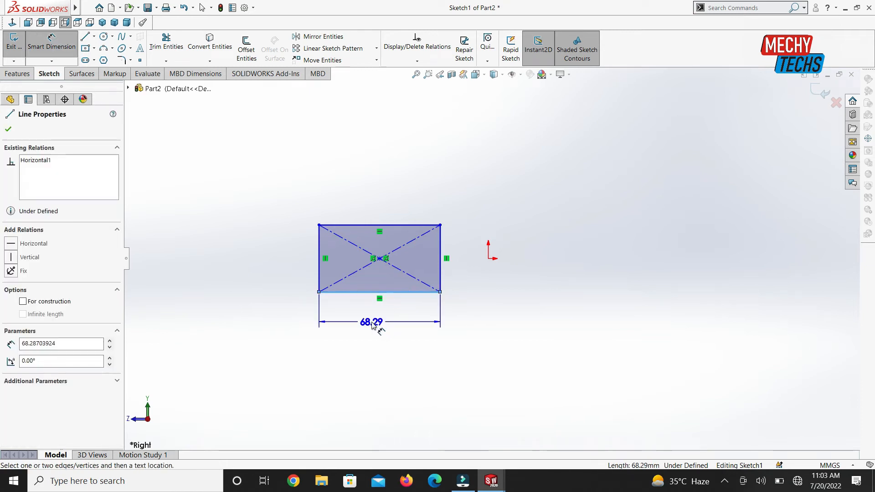
click(372, 325)
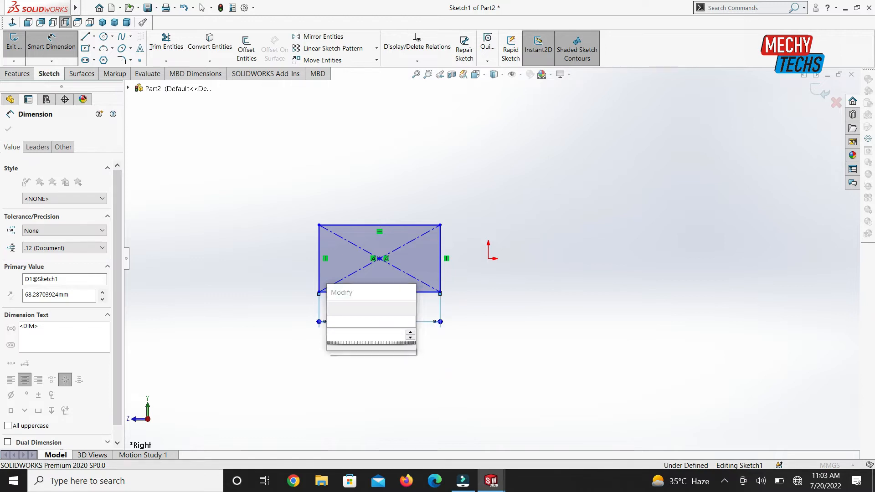
text(50)
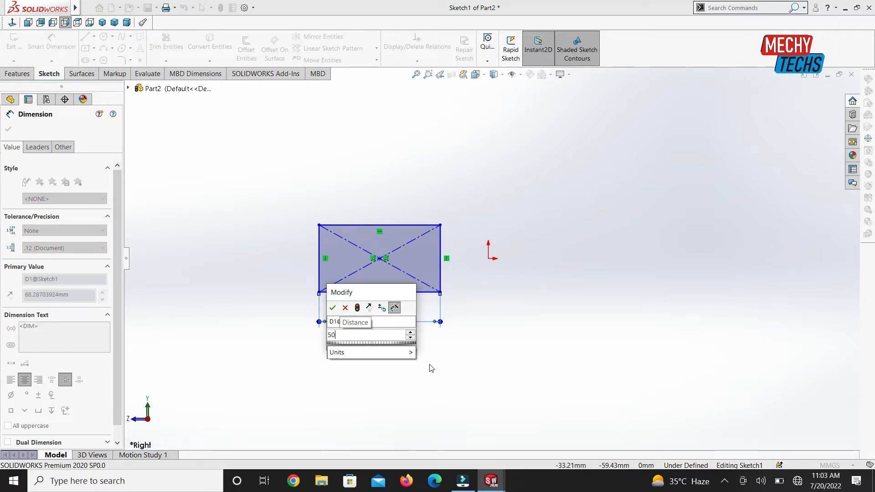
key(Return)
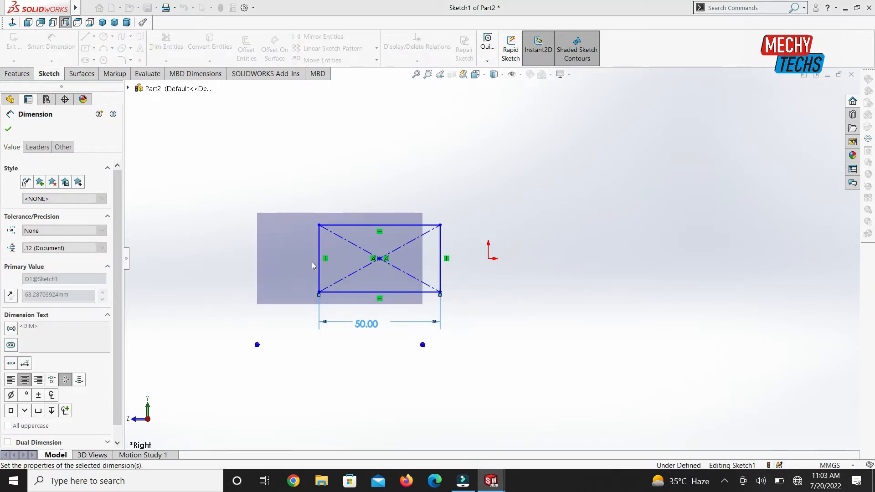
click(321, 261)
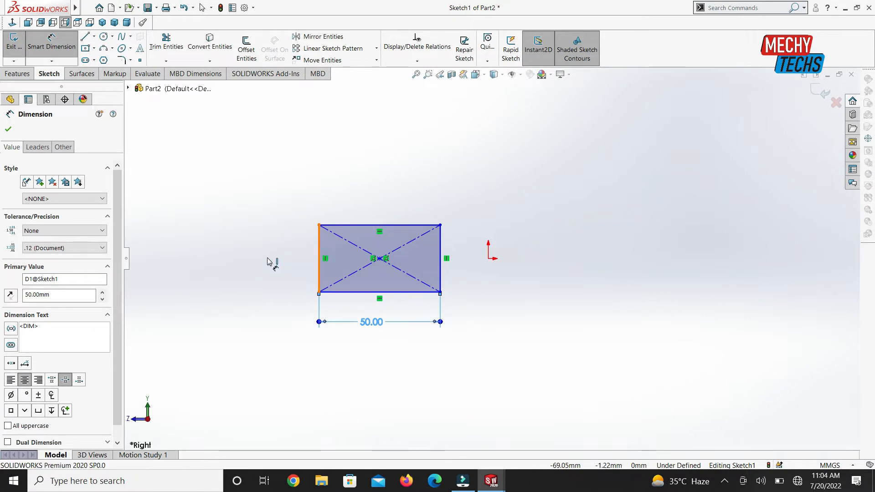
click(268, 259)
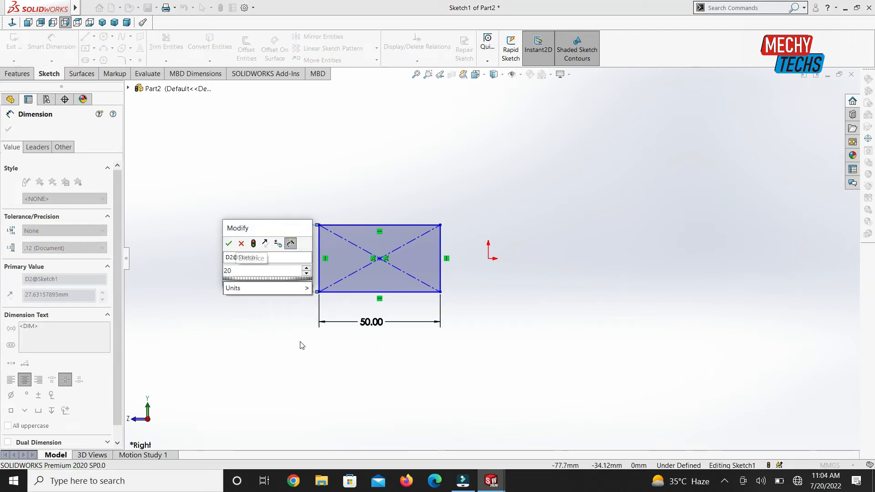
key(Return)
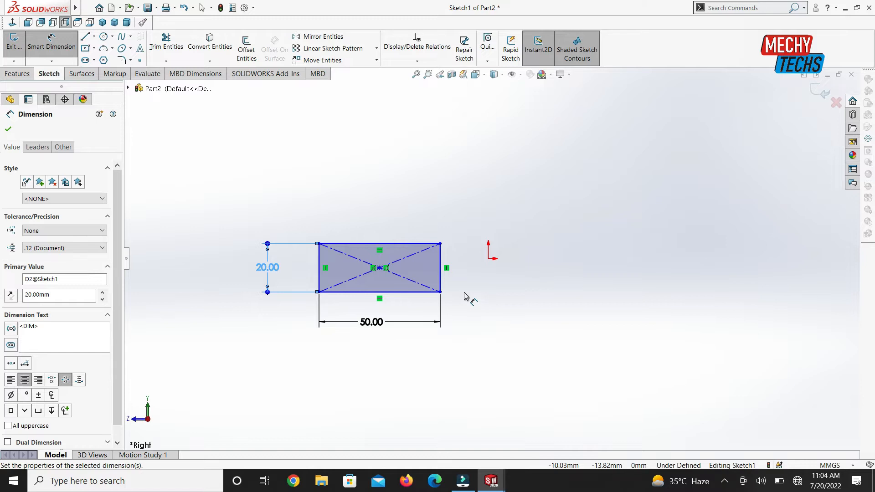
key(Escape)
key(Escape)
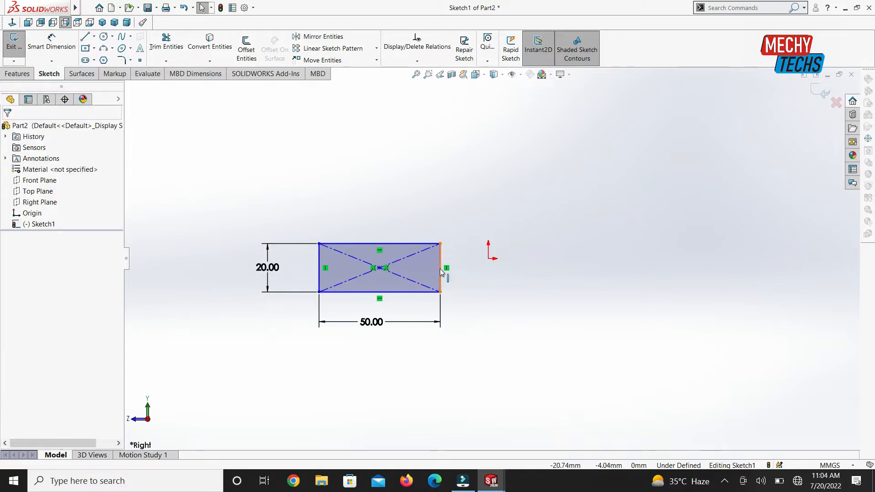
Add a horizontal relation between the rectangle's center point and the origin.
click(380, 268)
ctrl+click(489, 259)
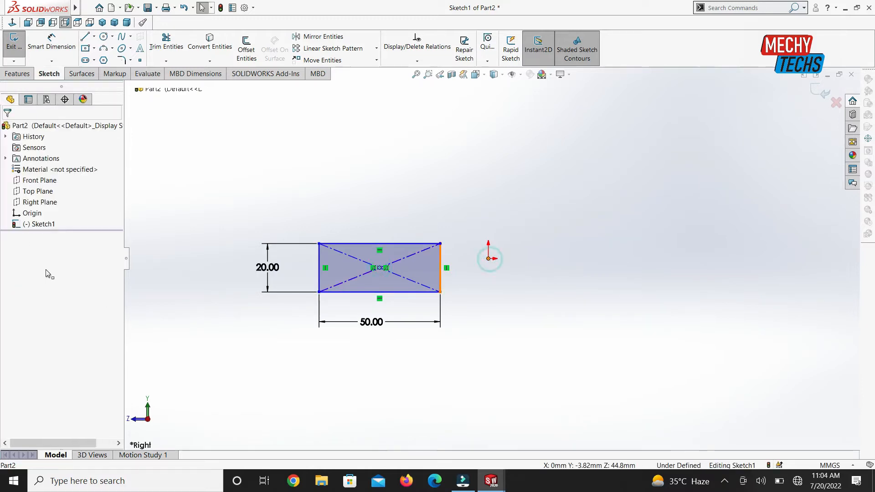
click(11, 290)
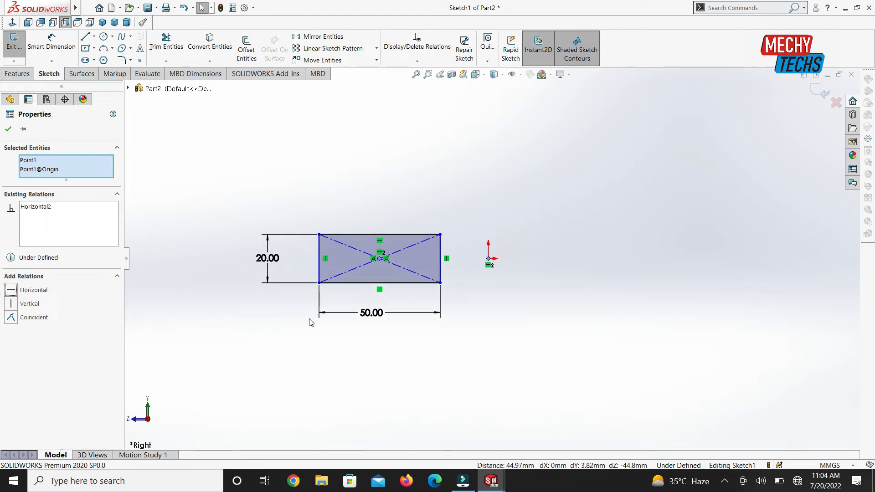
Set the horizontal distance between the rectangle's center point and the origin to 50 mm.
click(51, 43)
click(380, 259)
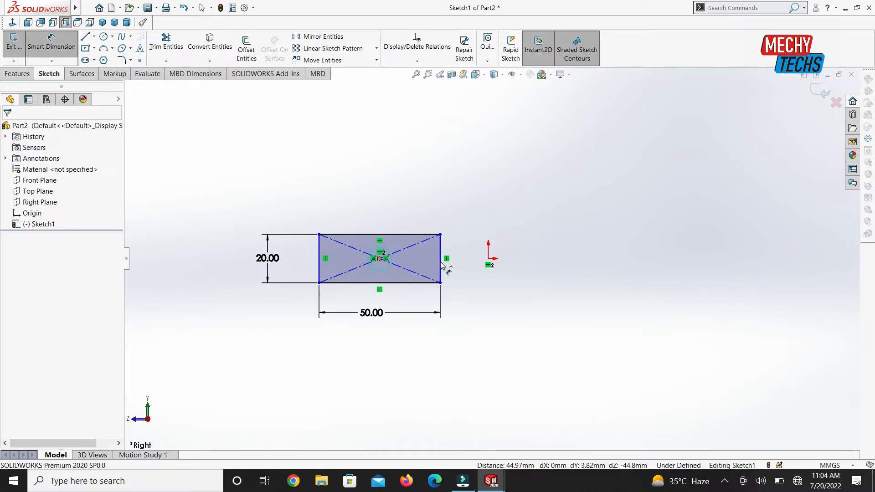
click(488, 259)
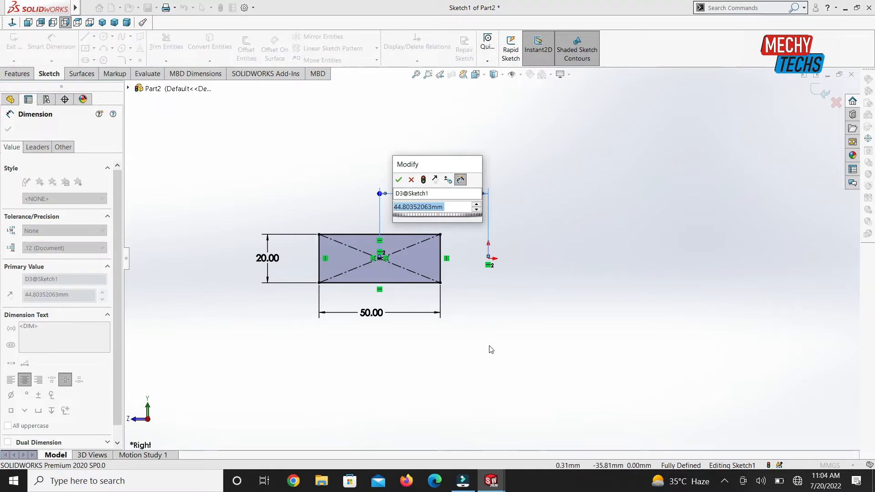
text(50)
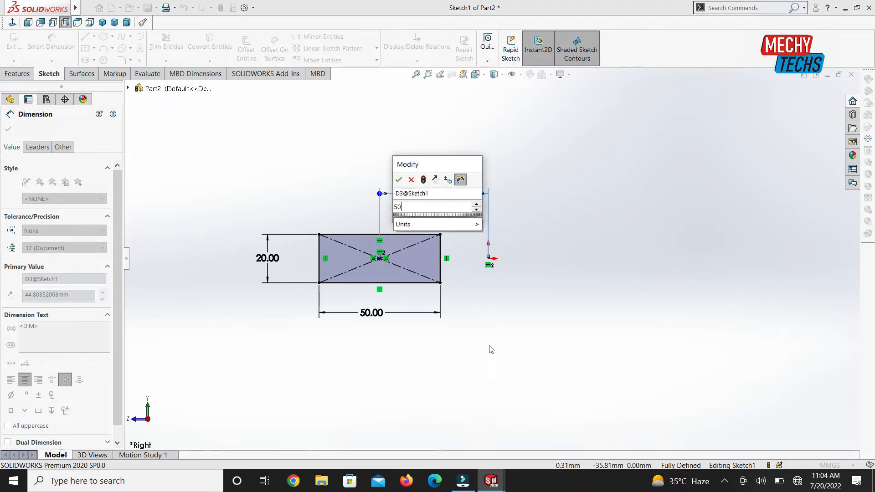
key(Return)
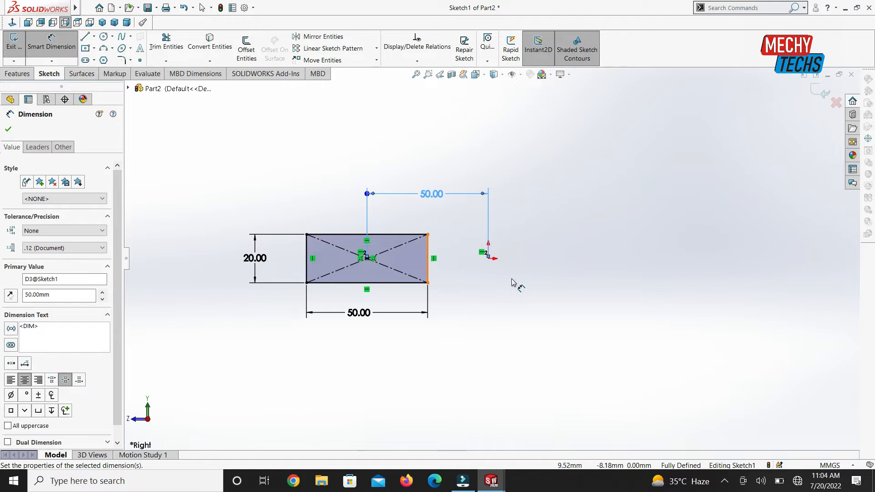
Extrude the rectangle from the sketch plane with a Mid Plane end condition and a depth of 10 mm.
click(19, 75)
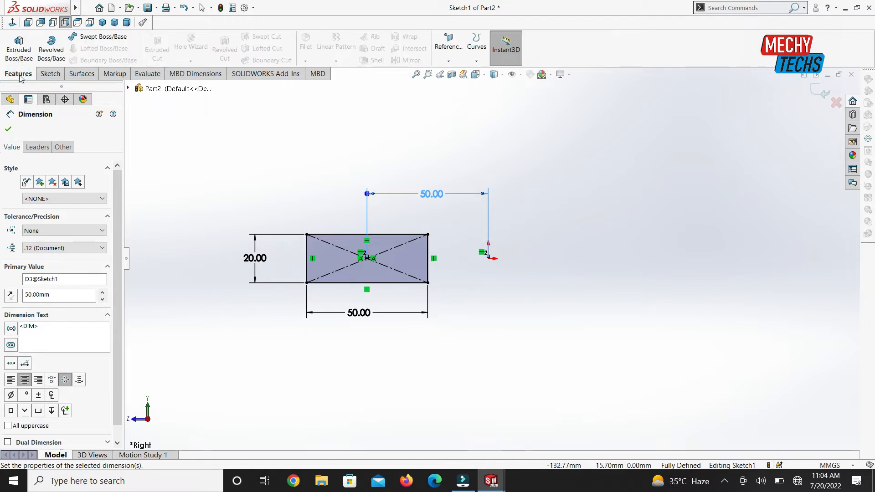
click(19, 52)
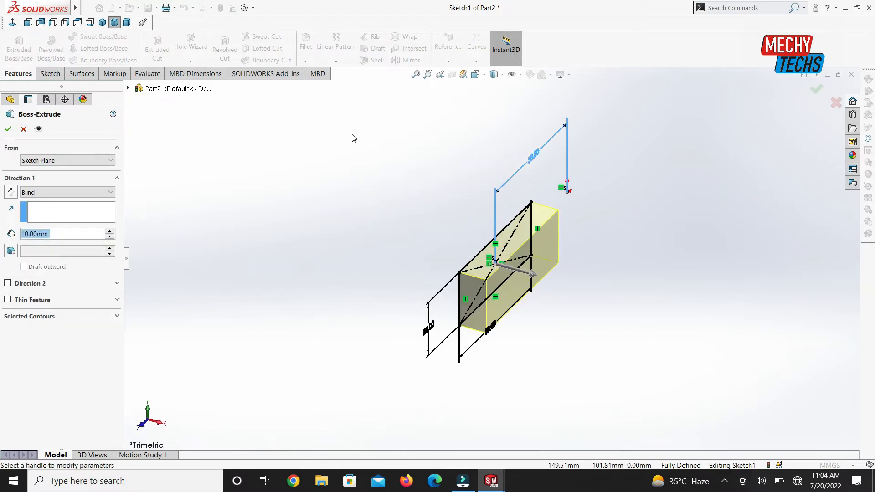
click(69, 161)
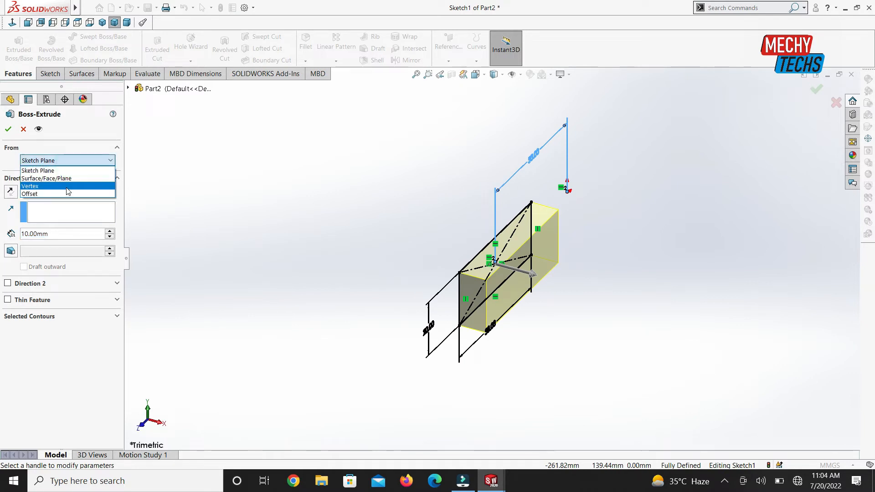
click(74, 163)
click(59, 192)
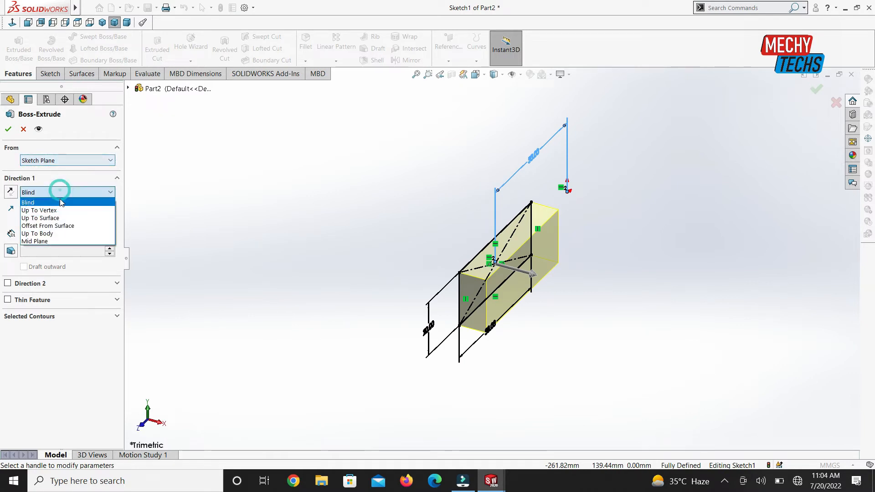
click(57, 242)
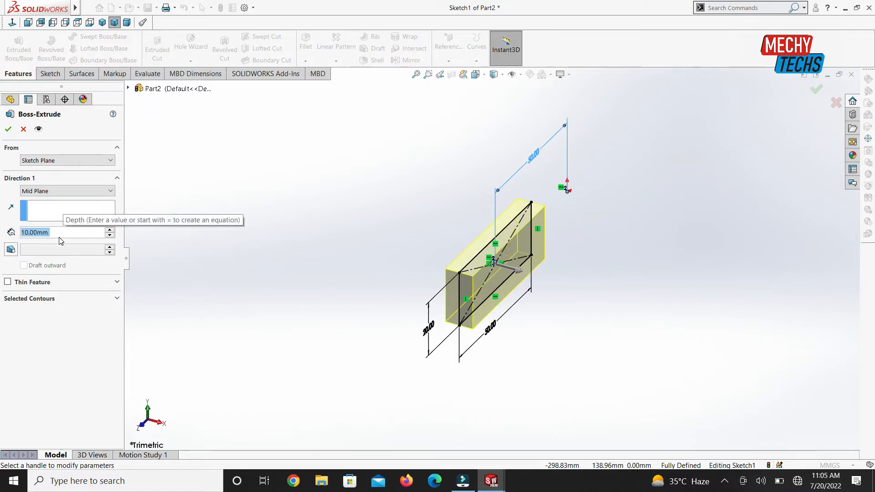
click(9, 129)
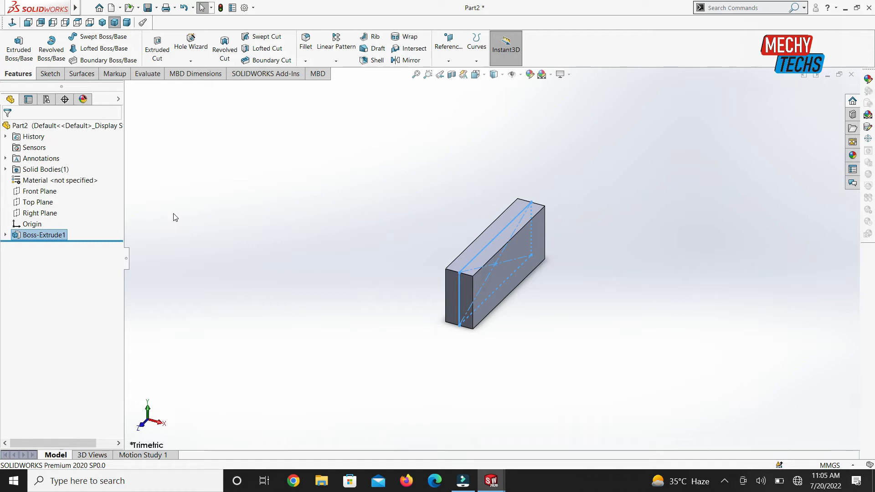
Sketch a center rectangle on the Top Plane, centered above the origin on the side away from the bar, about 20 mm wide and 52 mm high.
click(44, 204)
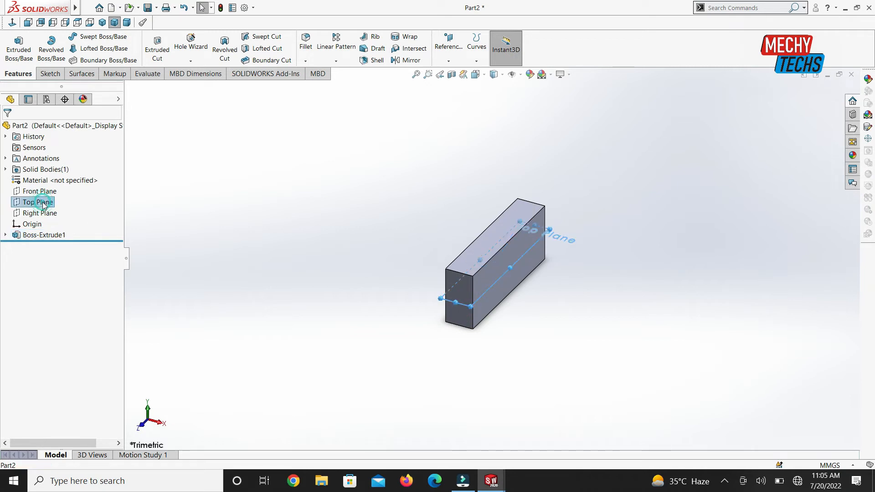
click(51, 190)
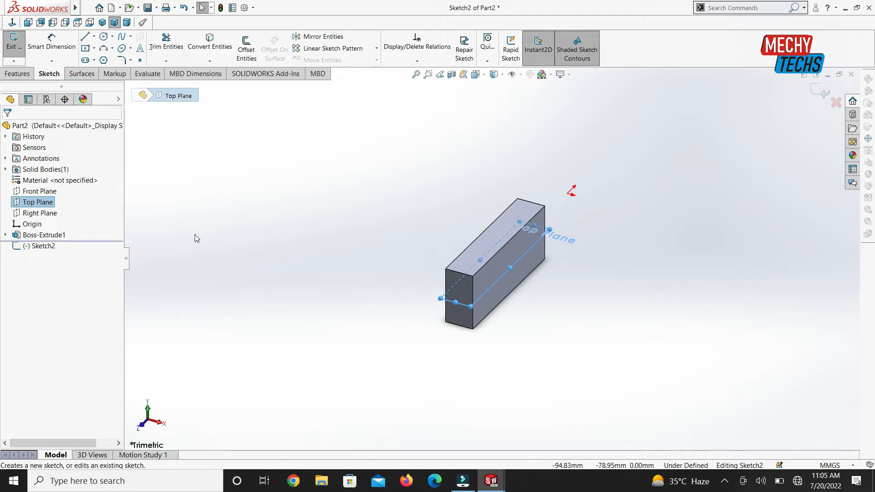
click(13, 22)
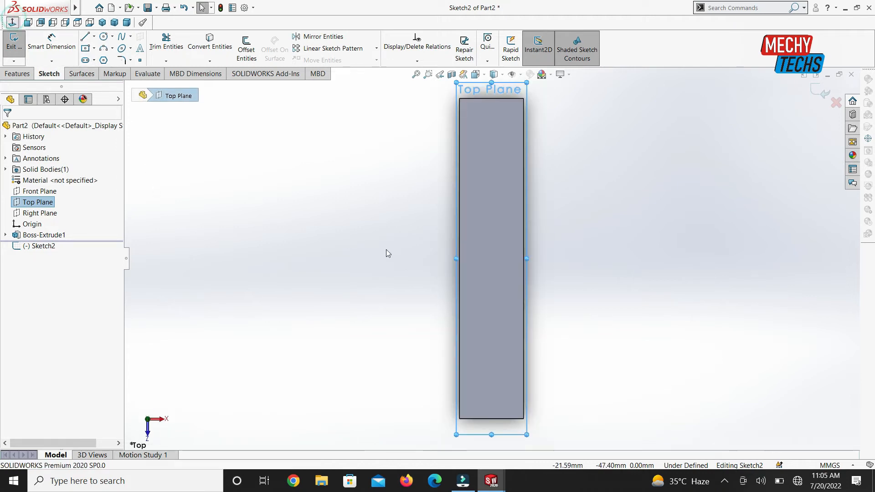
scroll(540, 299, down, 2)
scroll(540, 303, up, 5)
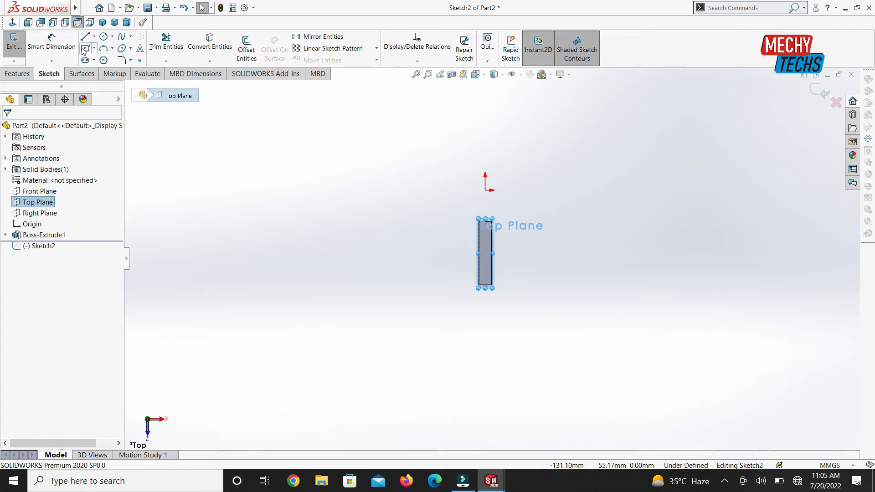
click(18, 74)
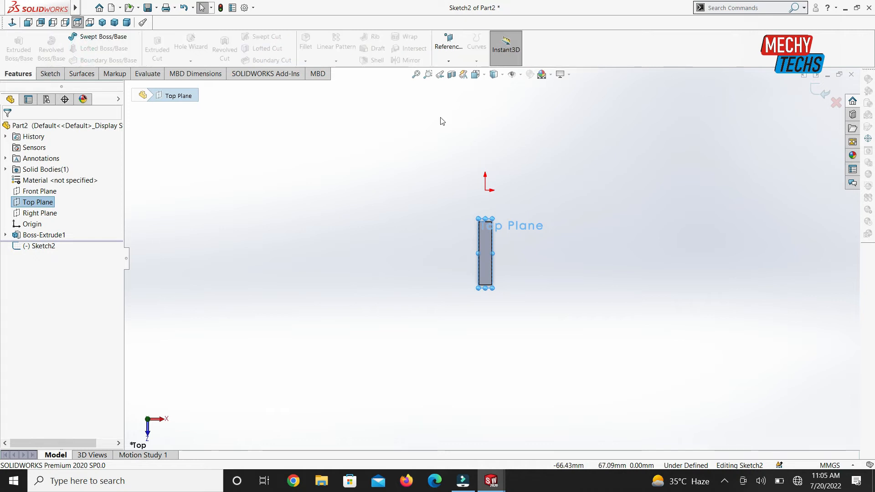
click(485, 136)
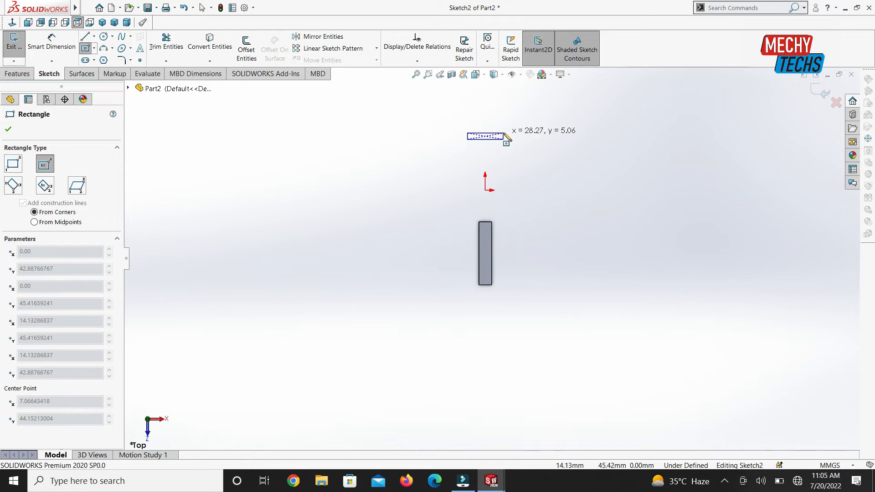
click(499, 104)
Dimension the new rectangle to 50 mm high and 20 mm wide.
click(52, 45)
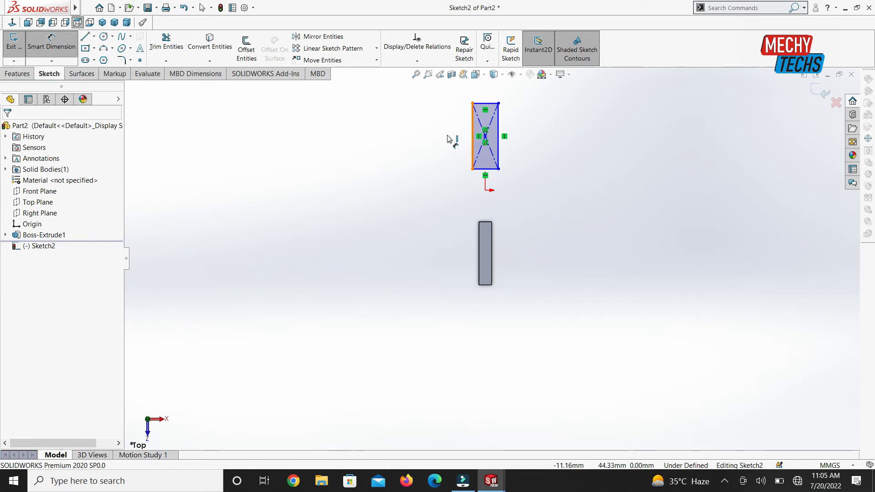
click(448, 139)
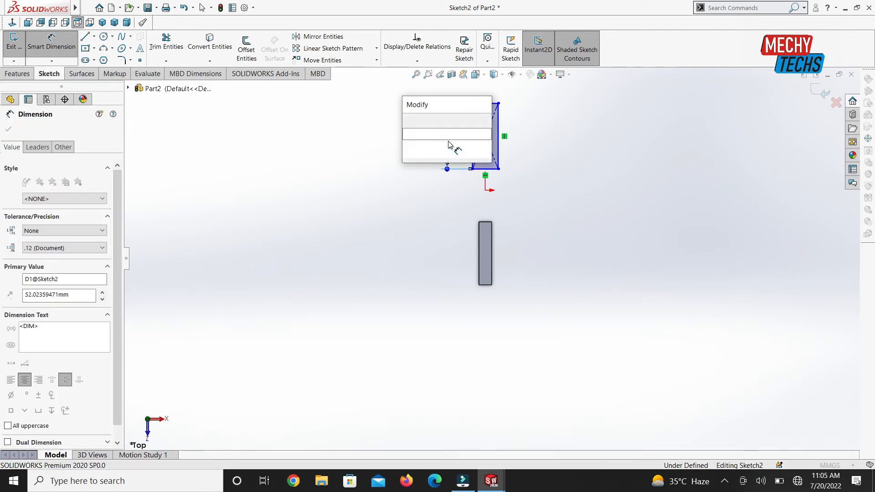
text(50)
key(Return)
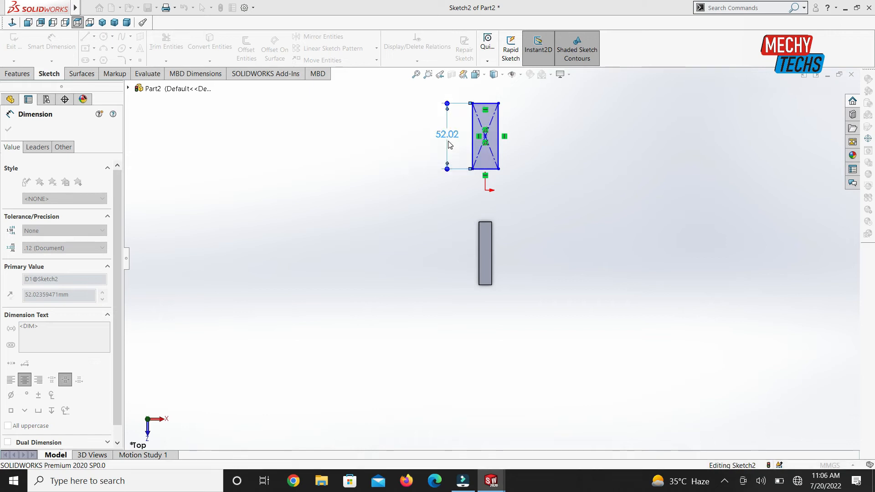
click(487, 95)
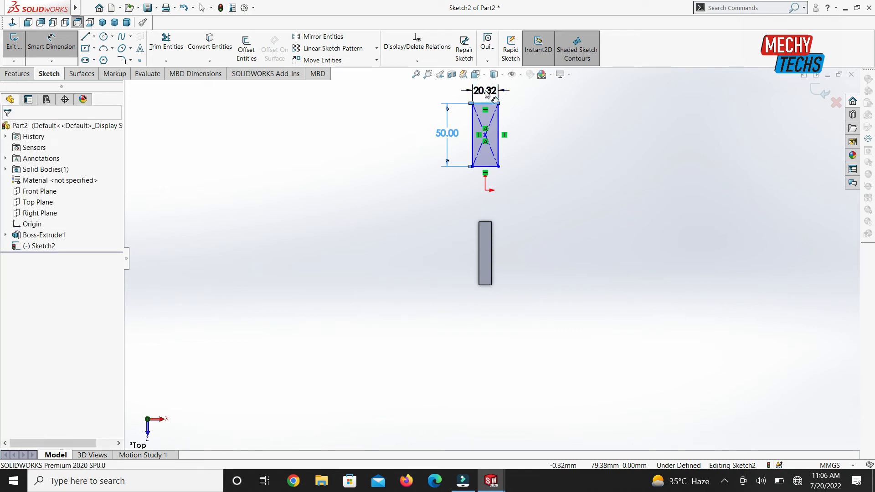
click(487, 94)
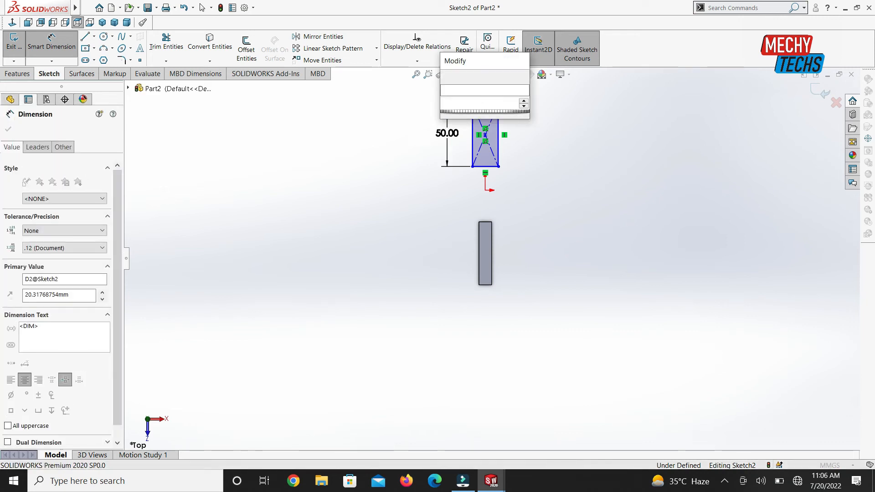
key(Return)
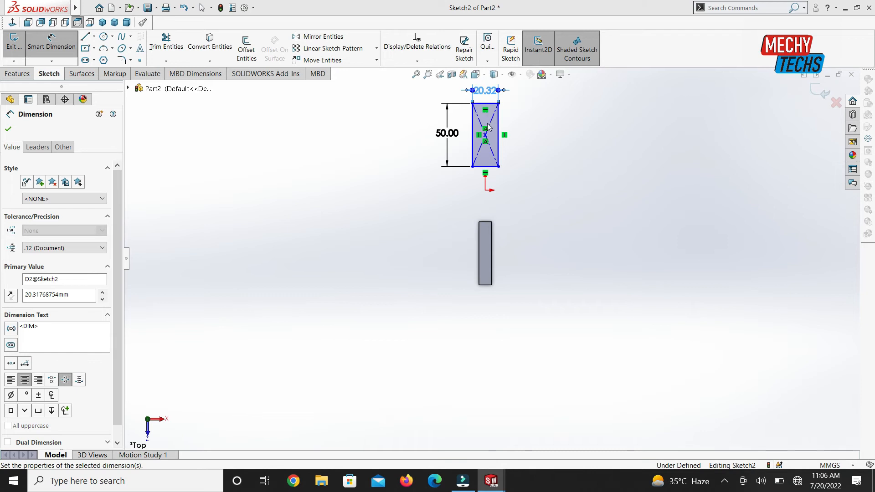
click(498, 145)
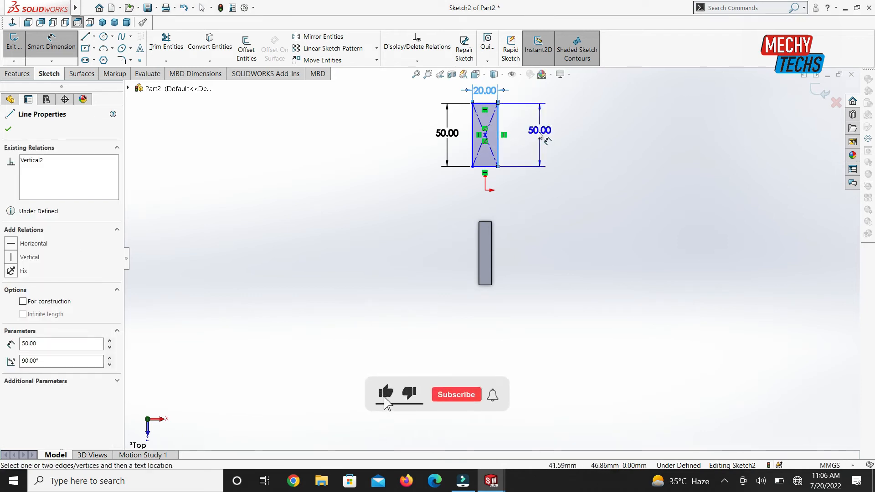
key(Escape)
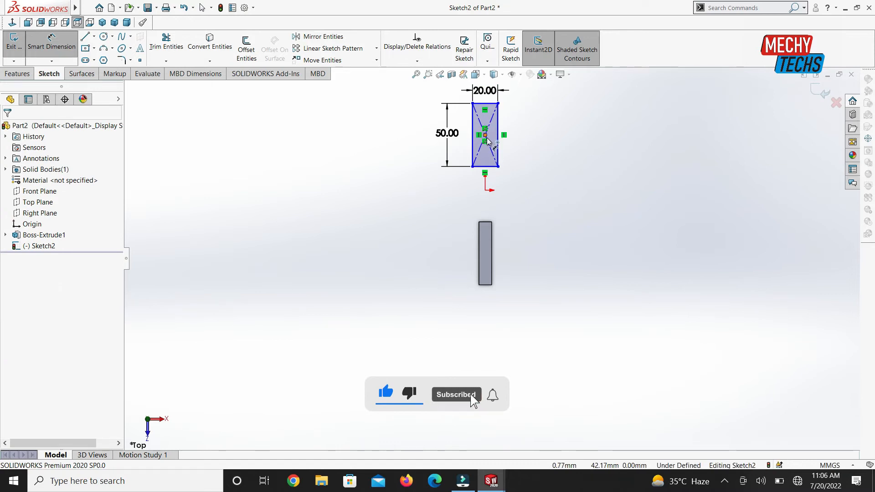
Set the vertical distance between the rectangle's center point and the origin to 50 mm.
click(486, 190)
click(531, 171)
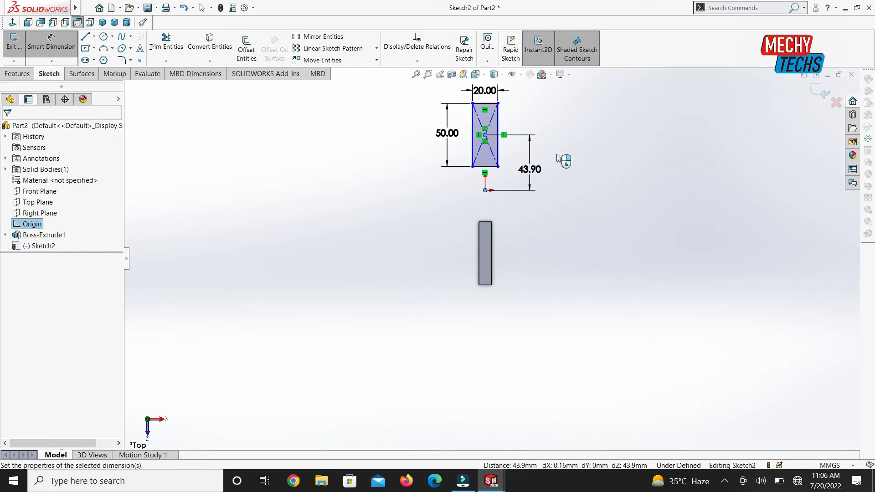
text(50)
key(Return)
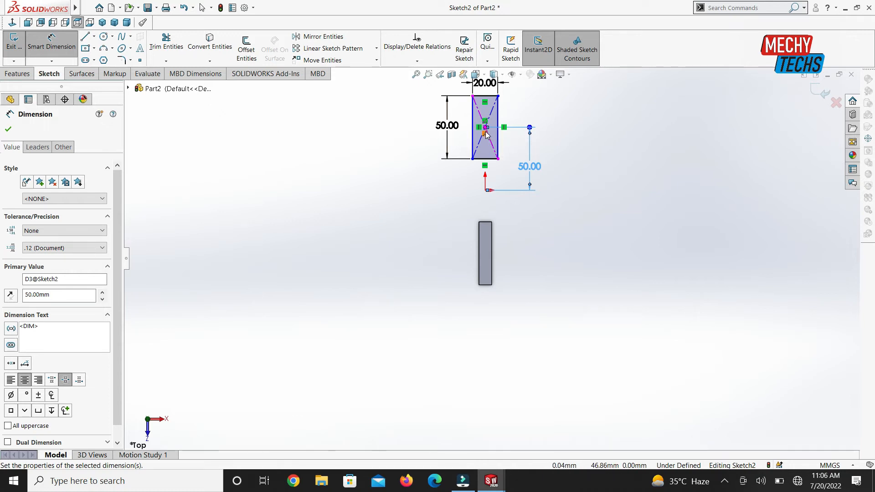
key(Escape)
key(Escape)
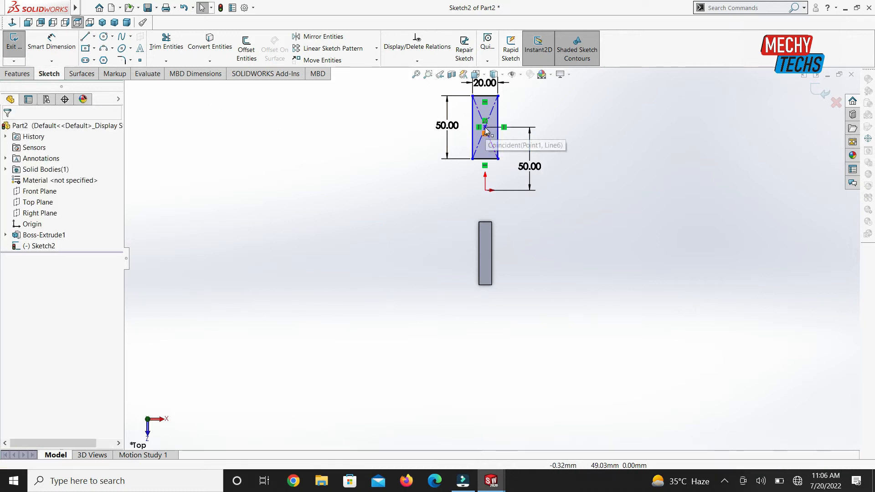
Add a vertical relation between the rectangle's center point and the origin.
click(486, 190)
key(Escape)
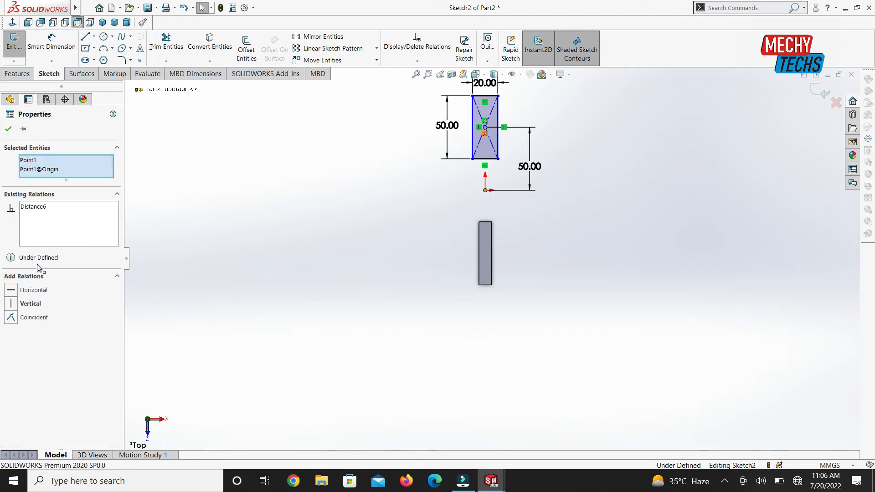
click(11, 304)
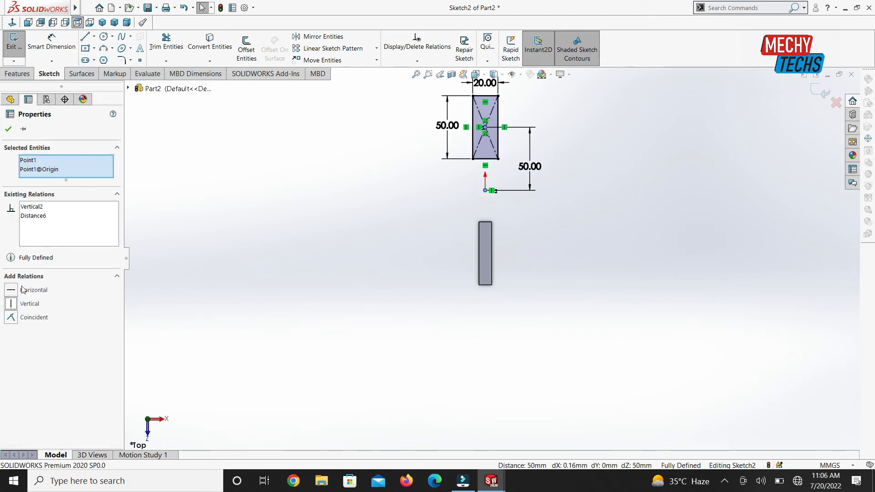
click(8, 128)
Extrude the Top Plane rectangle with a Mid Plane end condition and a depth of 10 mm.
mouse_move(577, 290)
middle_down()
mouse_move(547, 267)
mouse_move(606, 183)
middle_up()
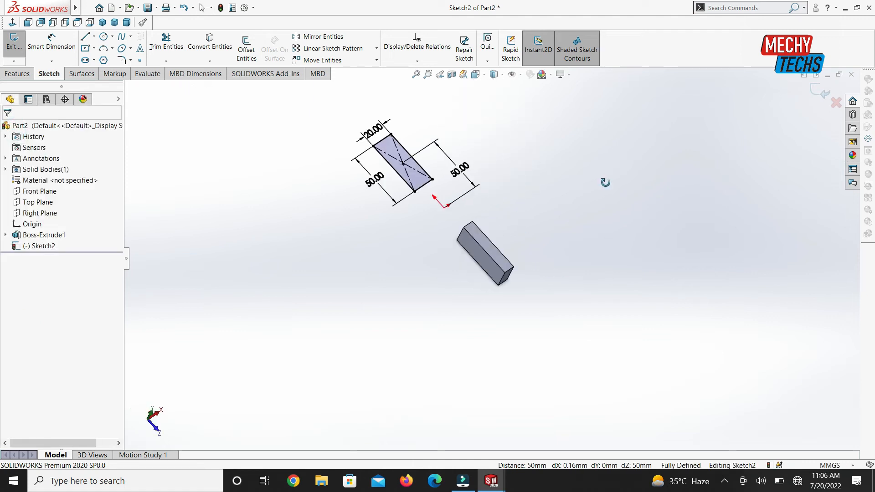
click(18, 73)
click(20, 45)
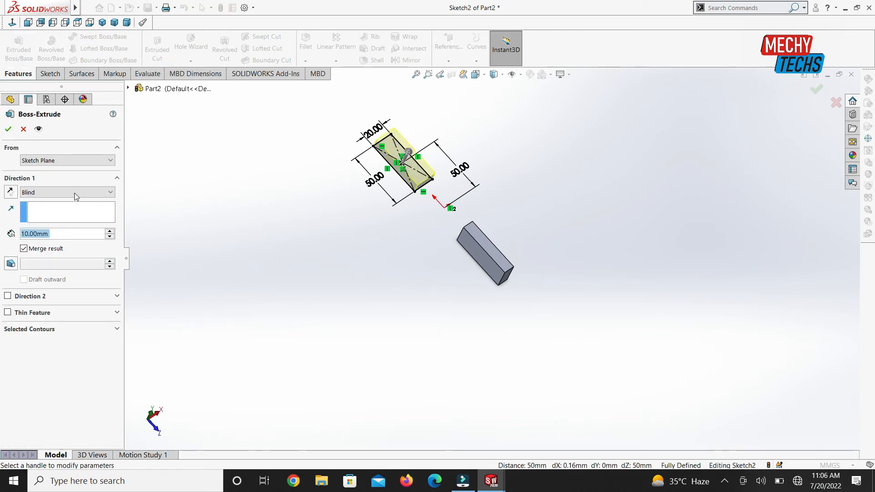
click(76, 194)
click(61, 246)
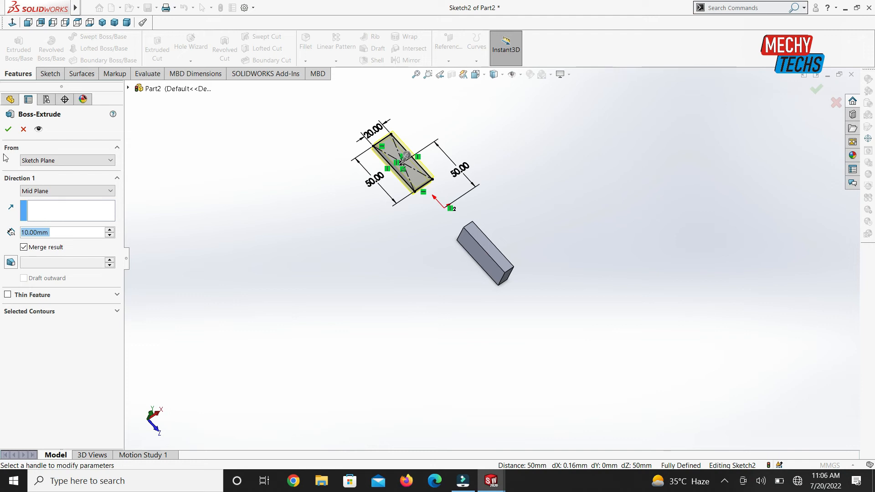
click(7, 130)
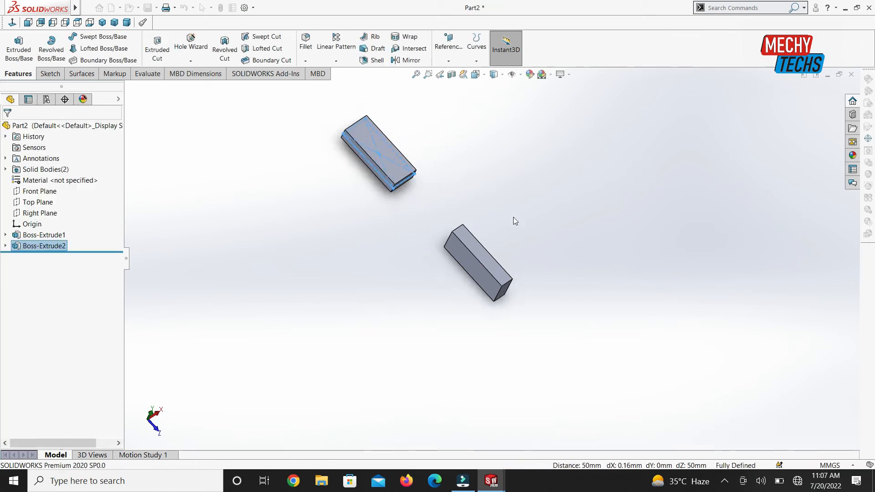
Start a Lofted Boss/Base using the two facing end faces of the bars as profiles.
mouse_move(556, 114)
middle_down()
mouse_move(543, 157)
mouse_move(493, 185)
mouse_move(422, 203)
mouse_move(402, 195)
mouse_move(465, 204)
middle_up()
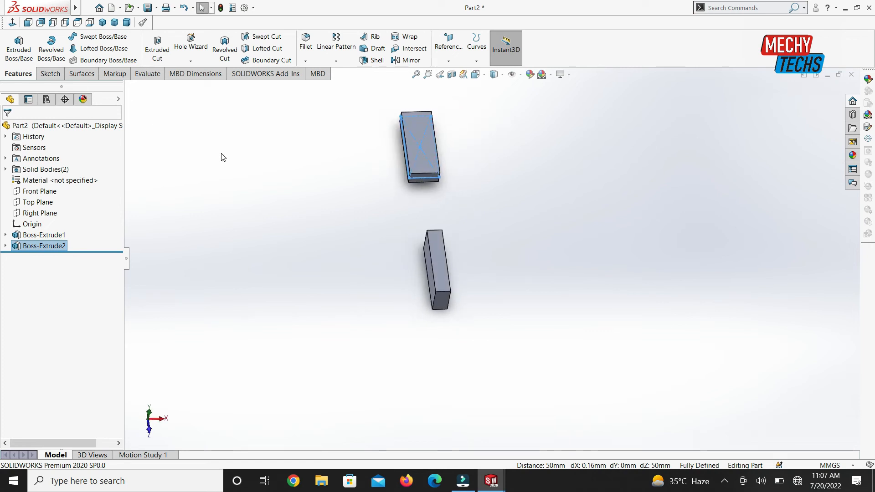
click(88, 50)
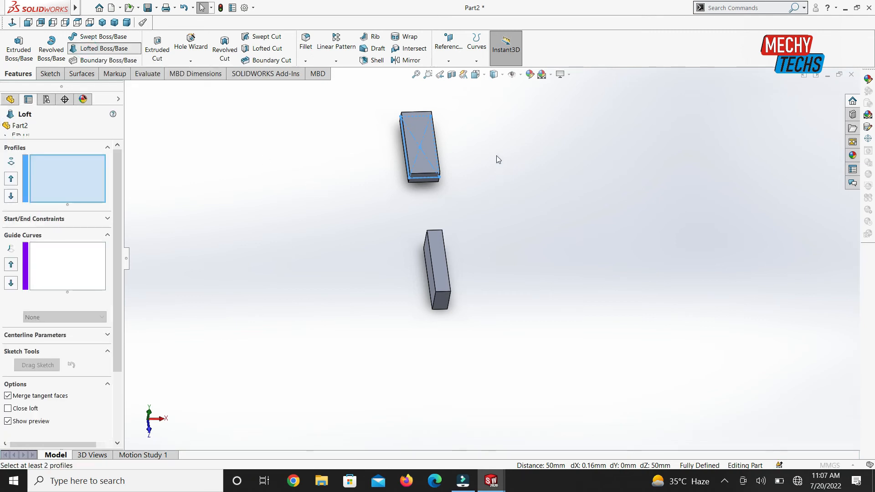
middle_drag(501, 146, 486, 263)
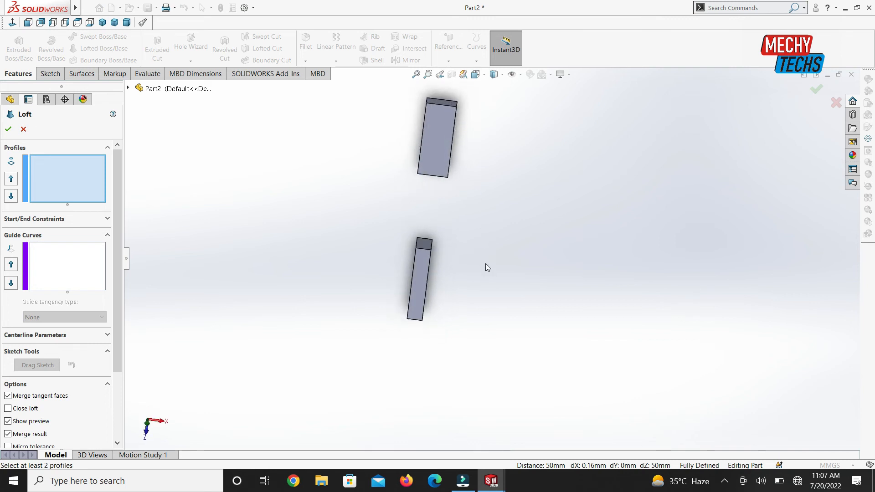
click(424, 247)
middle_drag(479, 217, 470, 162)
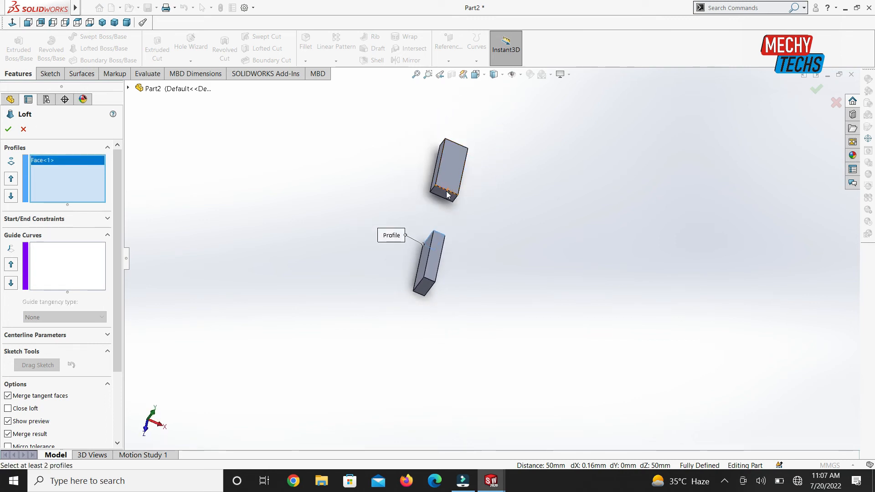
middle_drag(517, 250, 491, 231)
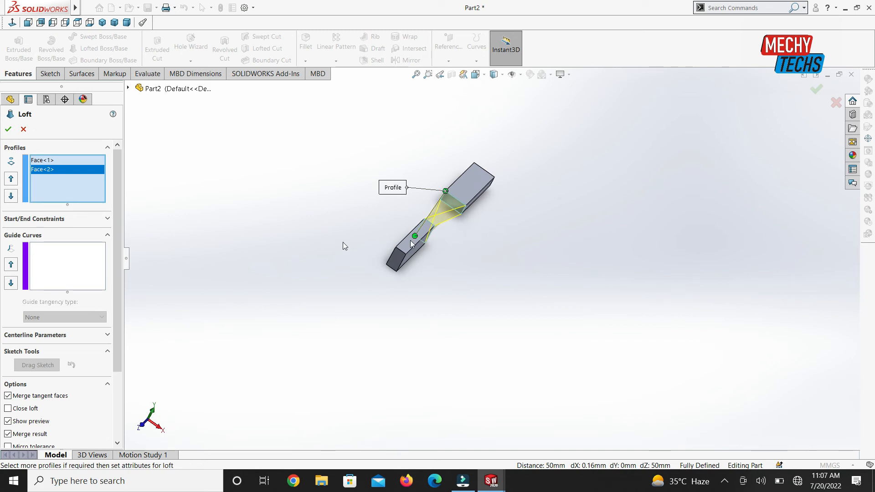
Set both the start and end constraints of the loft to Curvature To Face and create the loft.
click(52, 221)
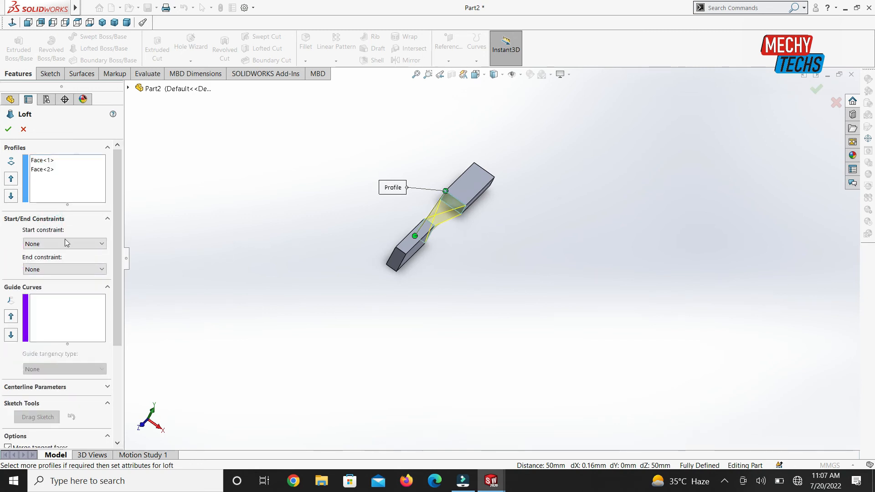
click(66, 244)
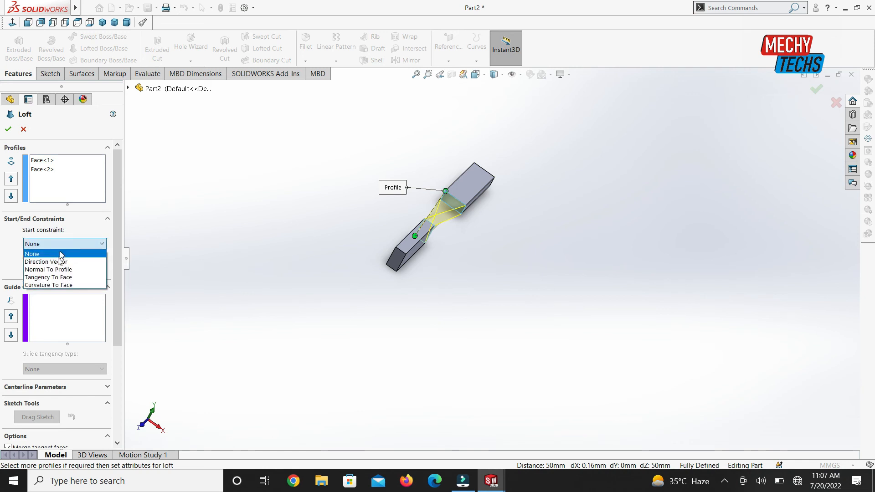
click(55, 285)
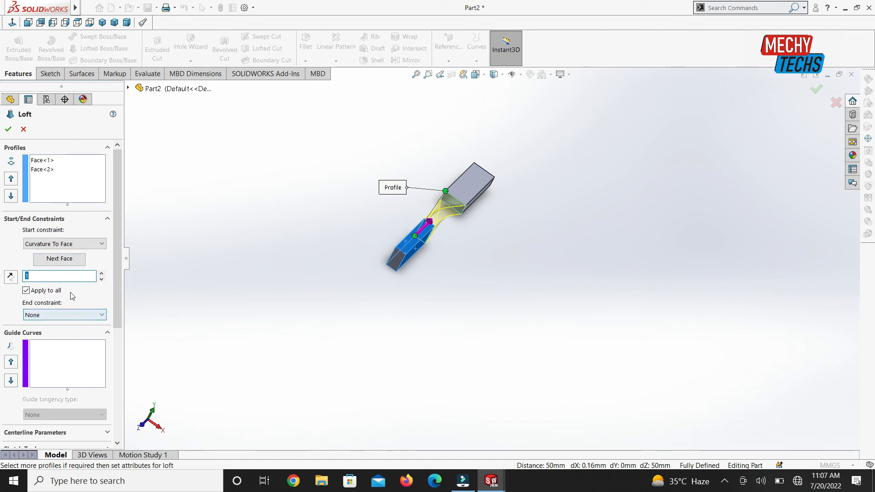
click(70, 314)
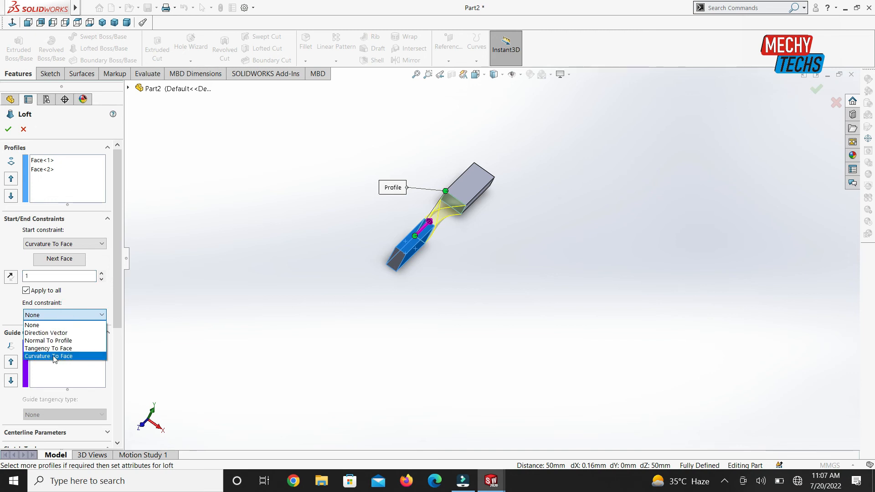
click(54, 357)
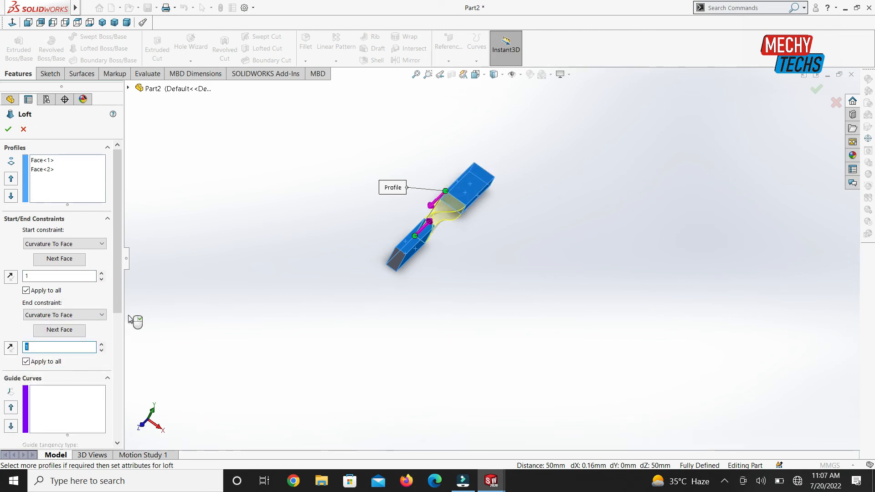
mouse_move(416, 172)
middle_down()
mouse_move(494, 160)
mouse_move(499, 146)
mouse_move(475, 172)
mouse_move(413, 170)
mouse_move(398, 152)
mouse_move(438, 176)
mouse_move(495, 164)
mouse_move(474, 181)
mouse_move(426, 180)
middle_up()
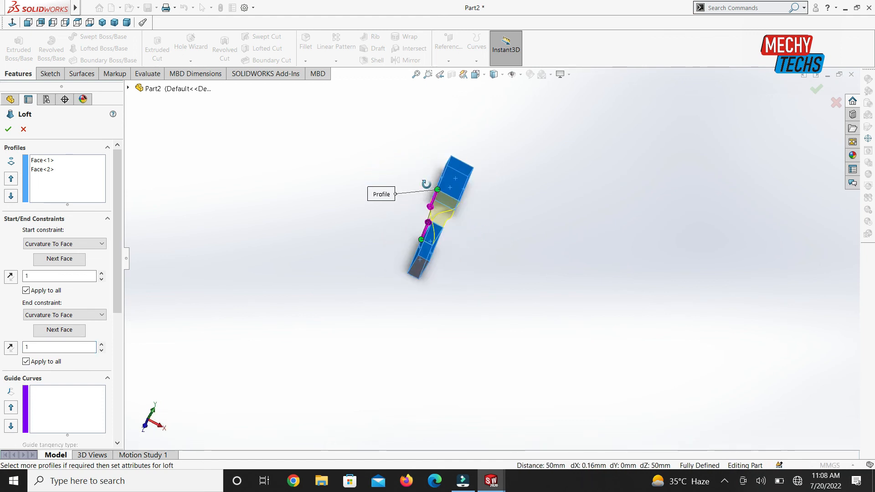
click(8, 129)
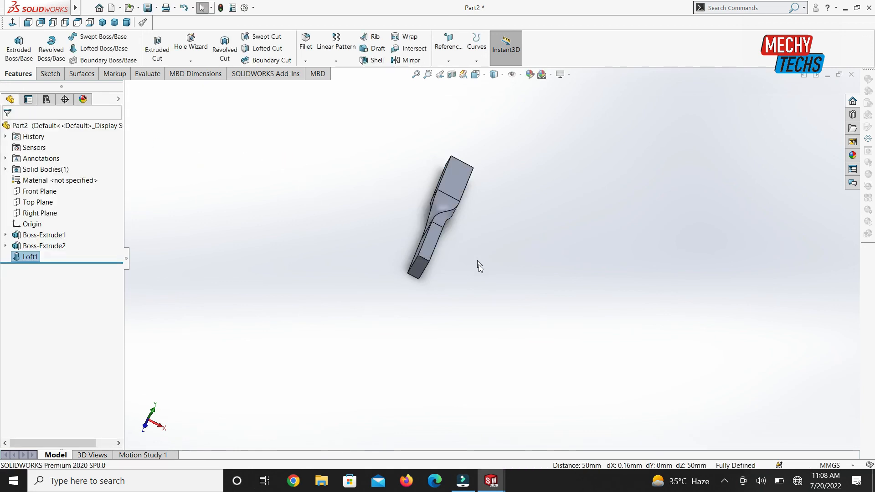
Compare the lofted transition in Part2 with the finished twisted bend part, viewing both models.
middle_drag(455, 240, 530, 214)
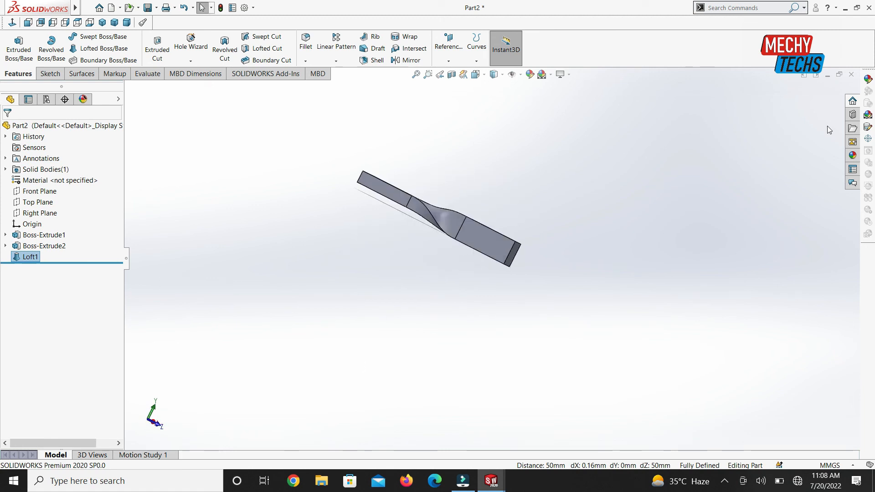
click(828, 74)
click(37, 455)
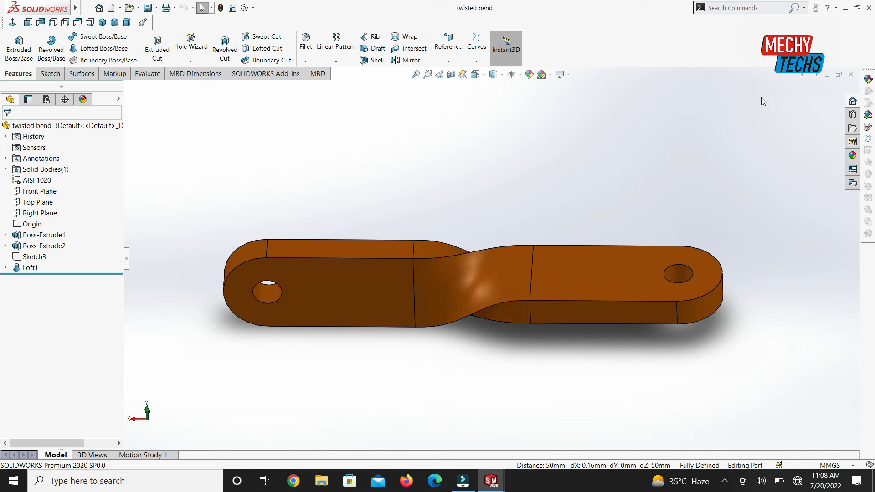
click(826, 74)
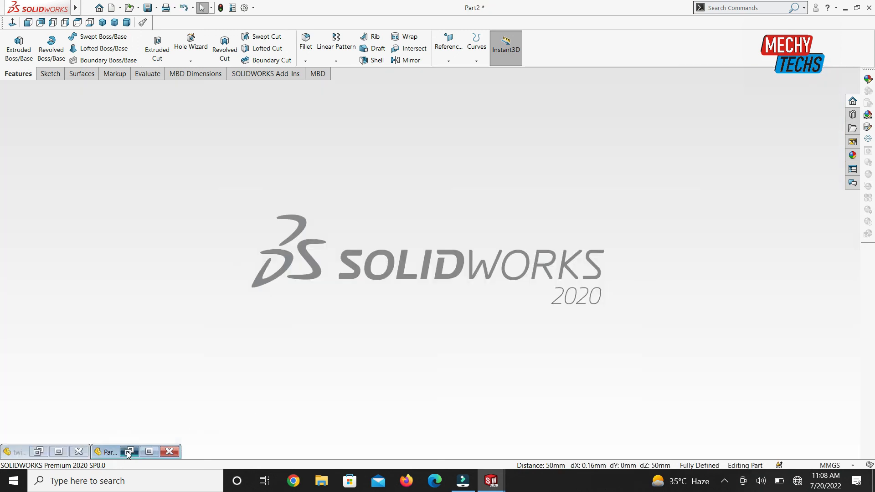
click(129, 452)
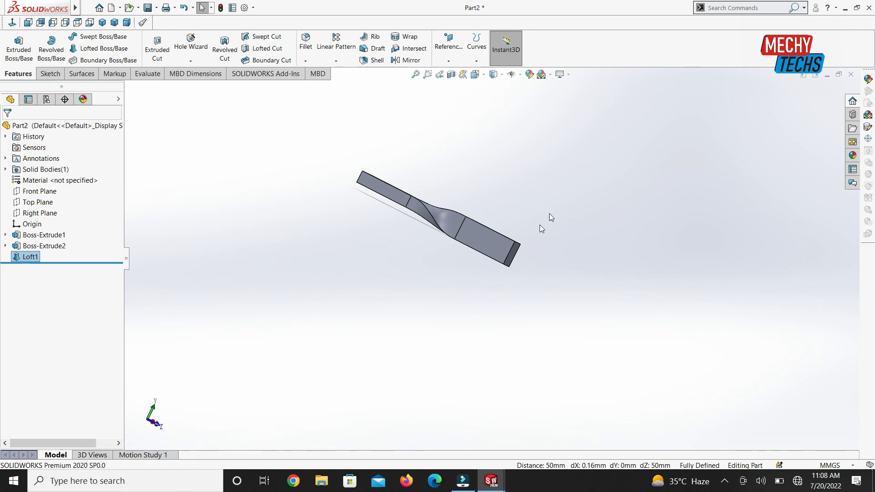
middle_drag(559, 198, 507, 223)
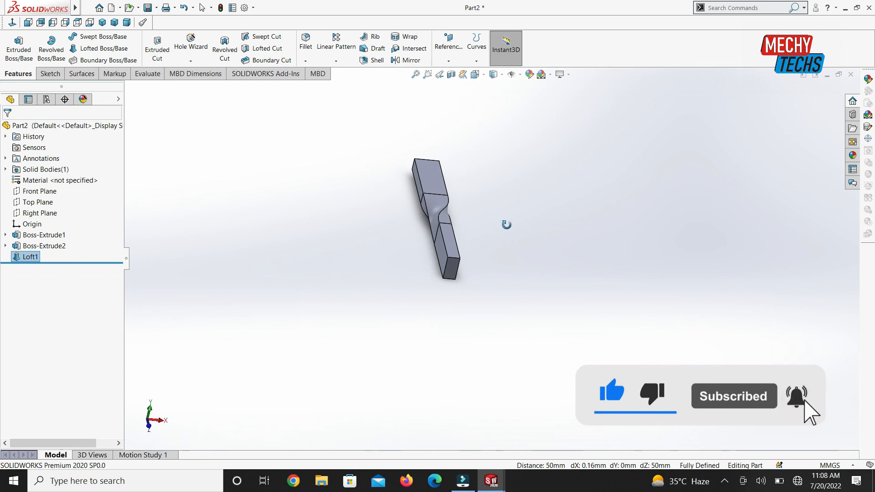